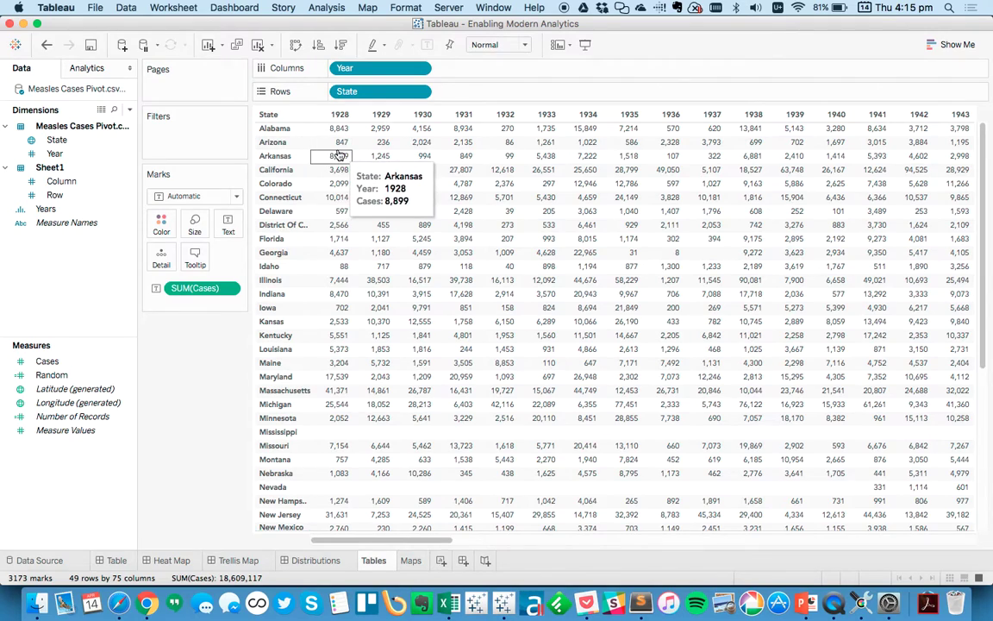
# - Set the default worksheet font size of the State-by-Year table to 14 pt
pyautogui.click(370, 211)
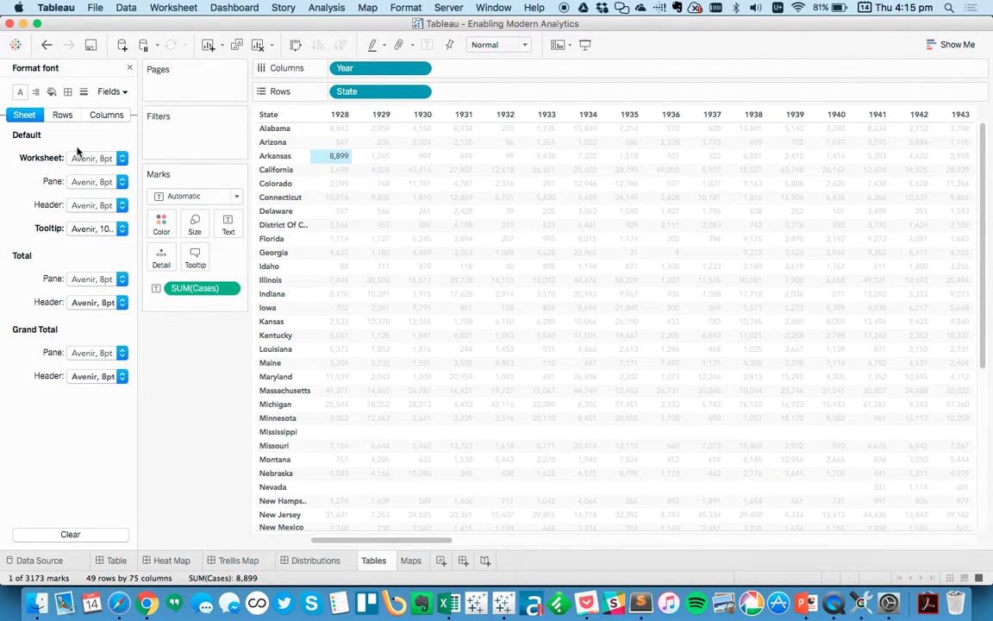
pyautogui.click(76, 157)
pyautogui.click(102, 202)
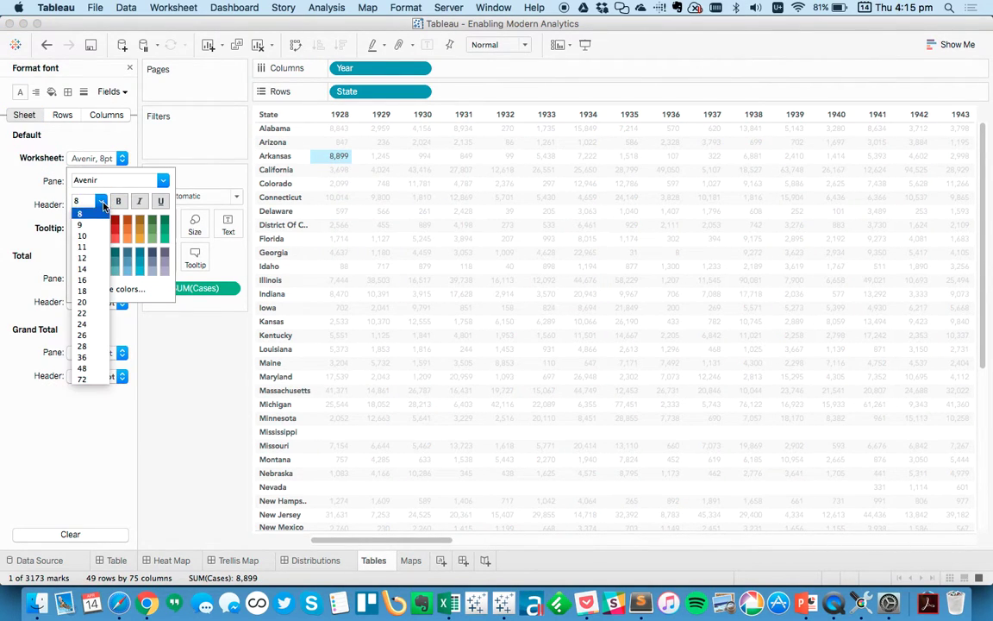
pyautogui.click(82, 268)
pyautogui.click(139, 356)
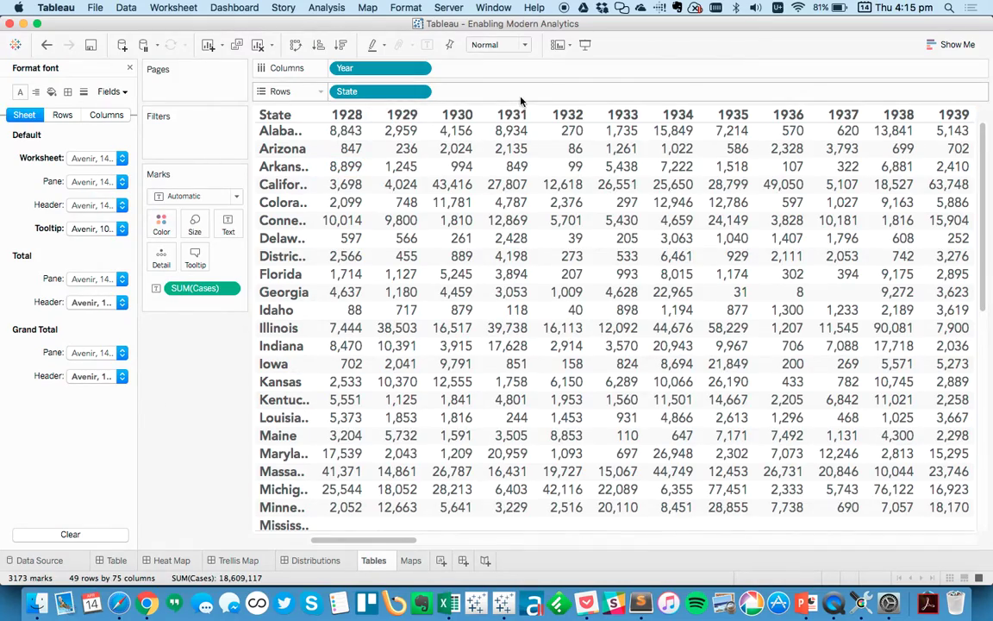
# - Present the table full screen and examine the case numbers from the 1930s through the 1960s
pyautogui.click(587, 46)
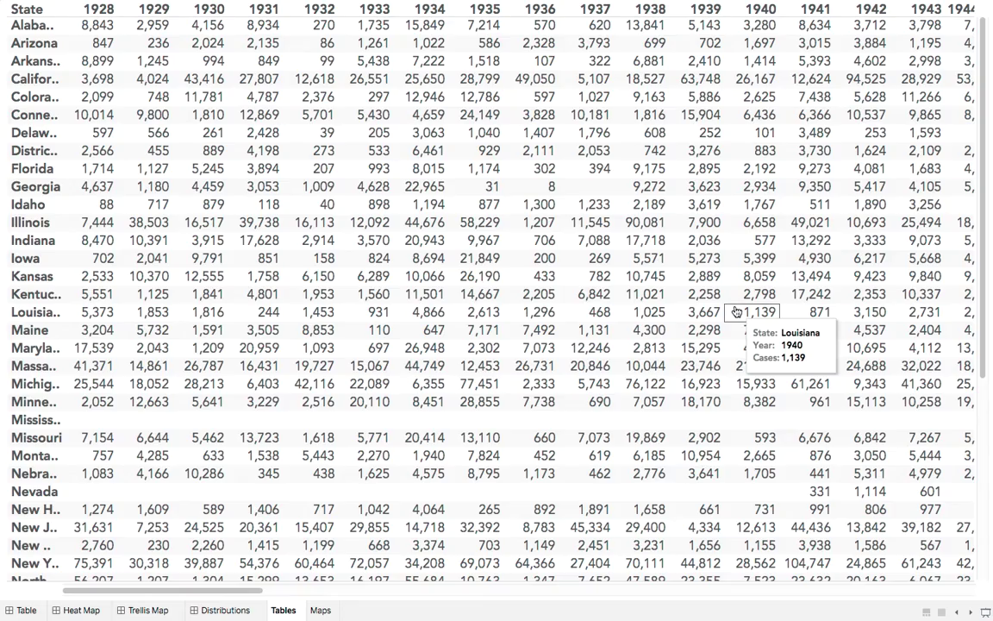
pyautogui.hscroll(5, 740, 312)
pyautogui.hscroll(8, 736, 311)
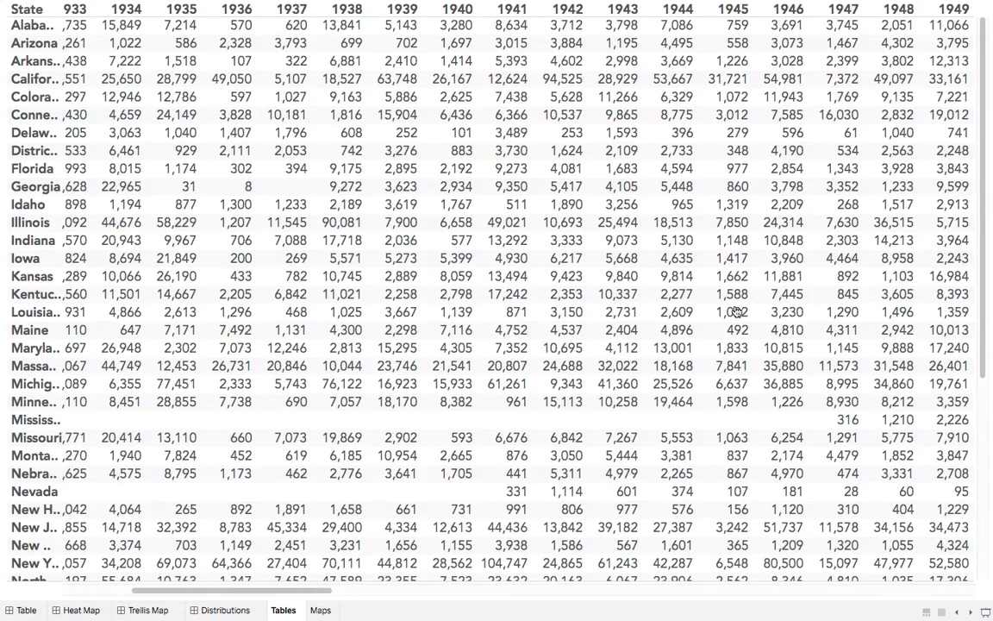
pyautogui.hscroll(6, 737, 311)
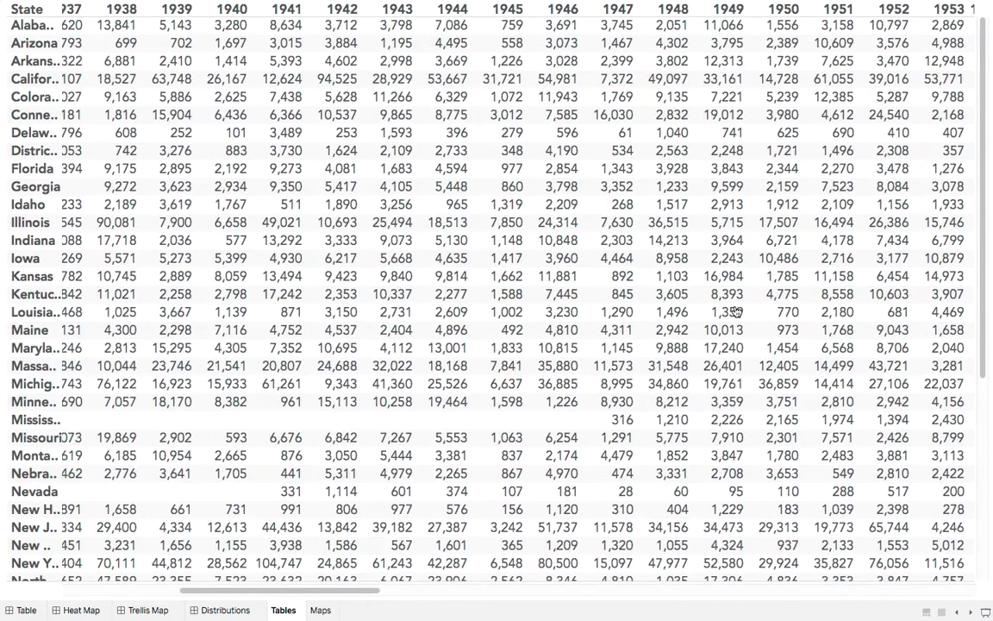
pyautogui.hscroll(8, 736, 311)
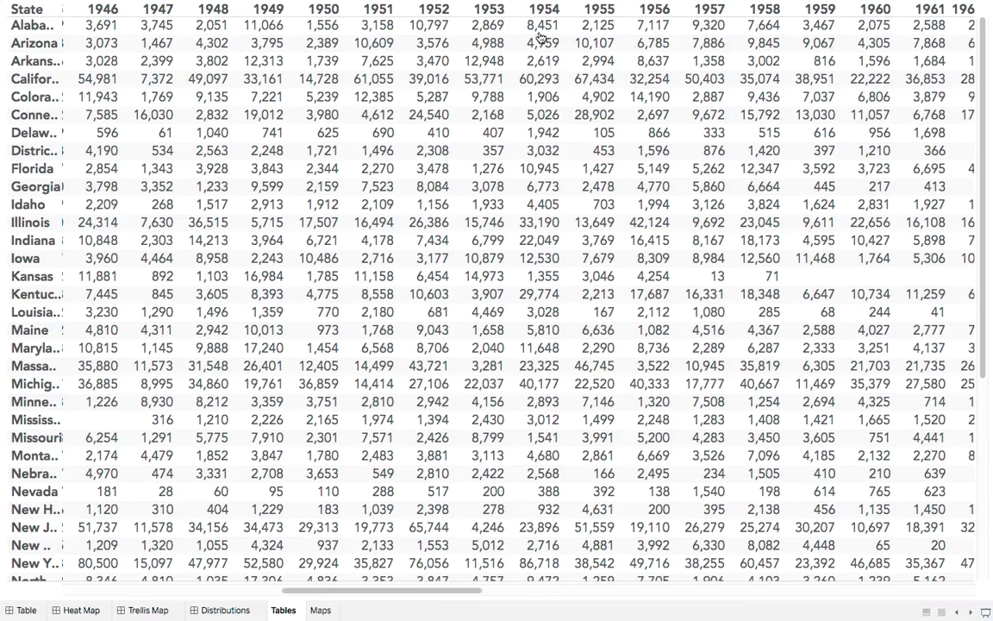
pyautogui.hscroll(10, 539, 36)
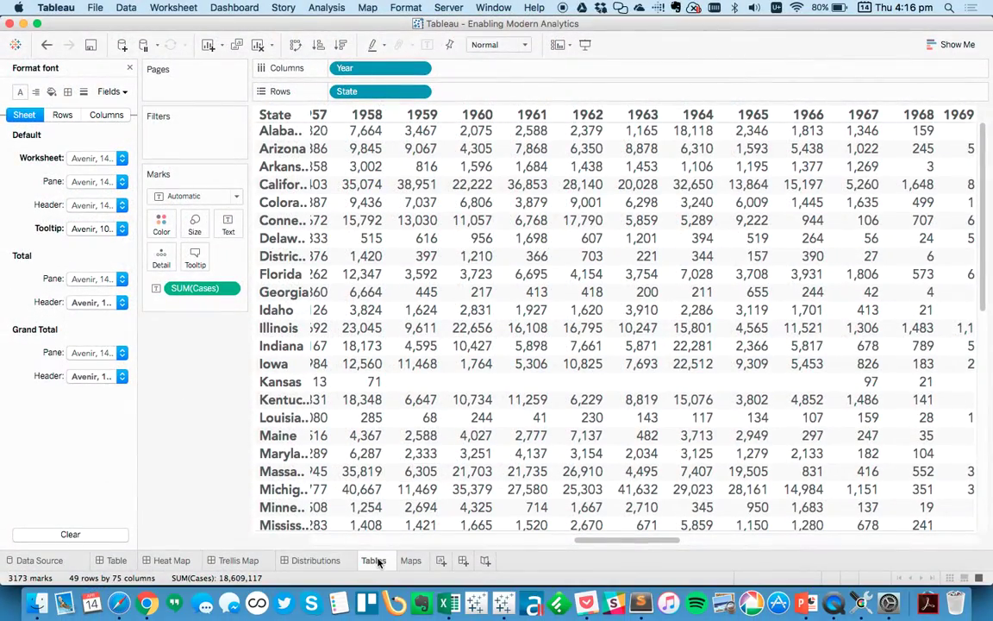
# - Duplicate the Tables worksheet and color the copy's cells by SUM(Cases) instead of showing numbers
pyautogui.rightClick(377, 562)
pyautogui.click(419, 465)
pyautogui.click(130, 67)
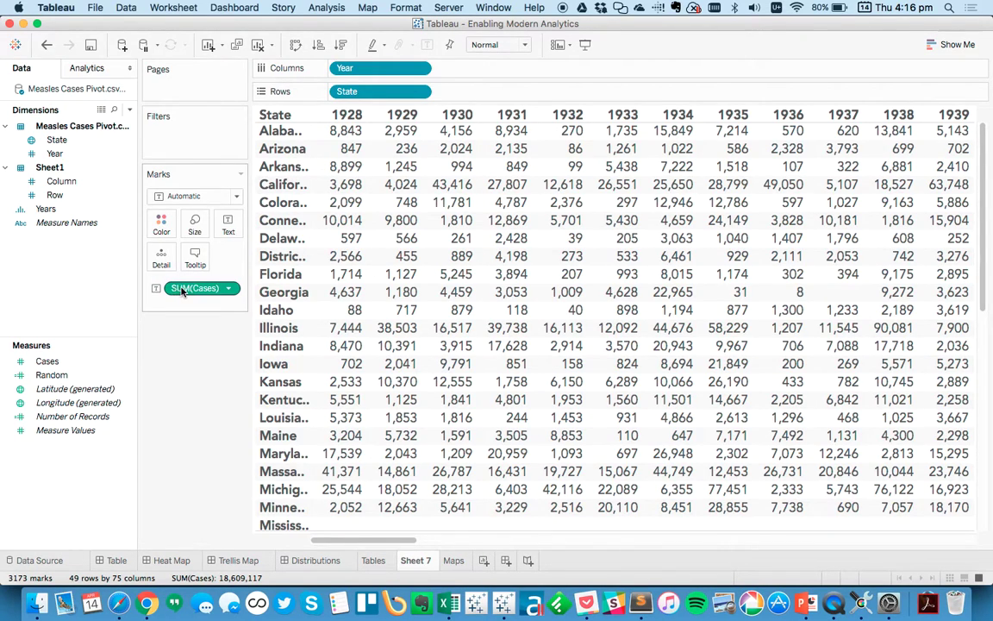
pyautogui.moveTo(183, 291); pyautogui.dragTo(159, 223)
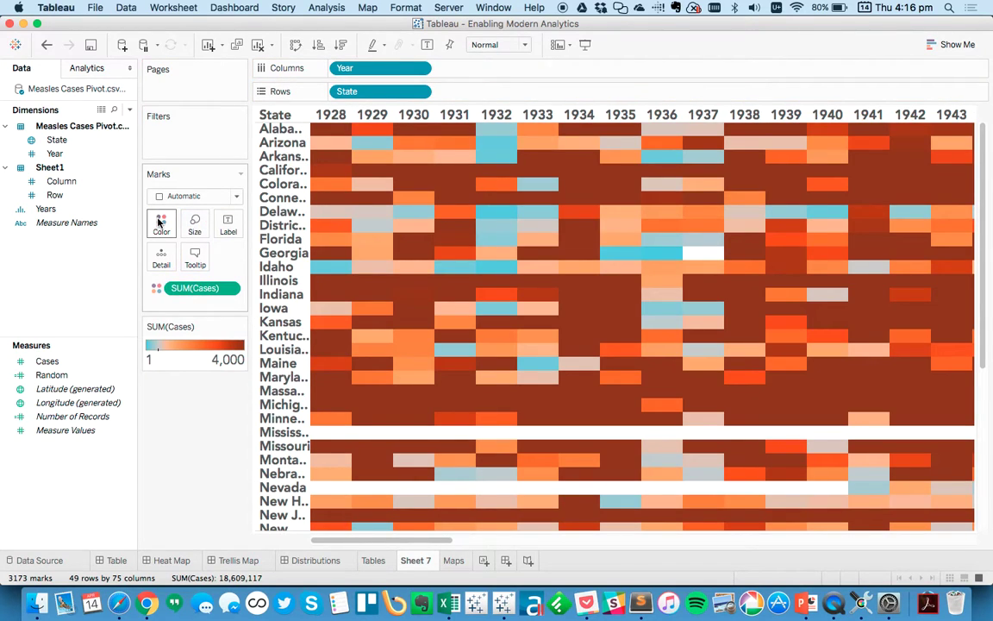
# - Give the heat map's colored cells a white border
pyautogui.click(160, 222)
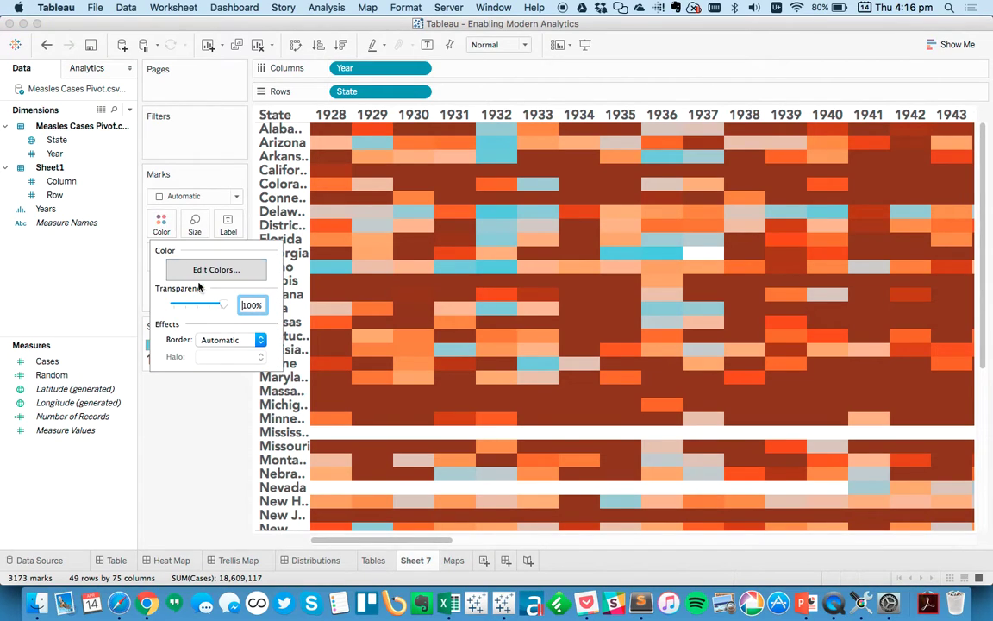
pyautogui.click(207, 340)
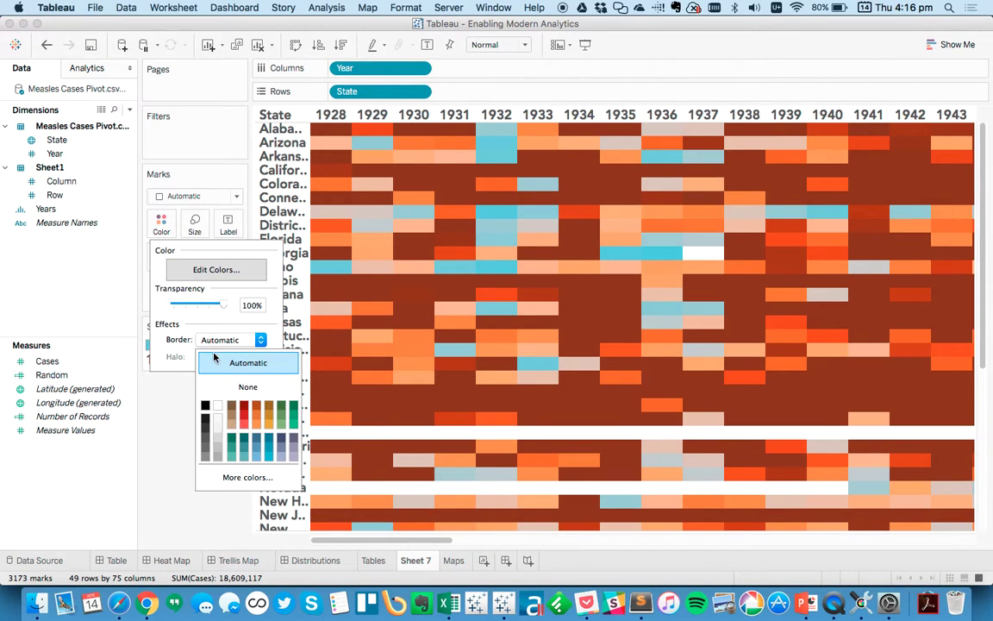
pyautogui.click(218, 405)
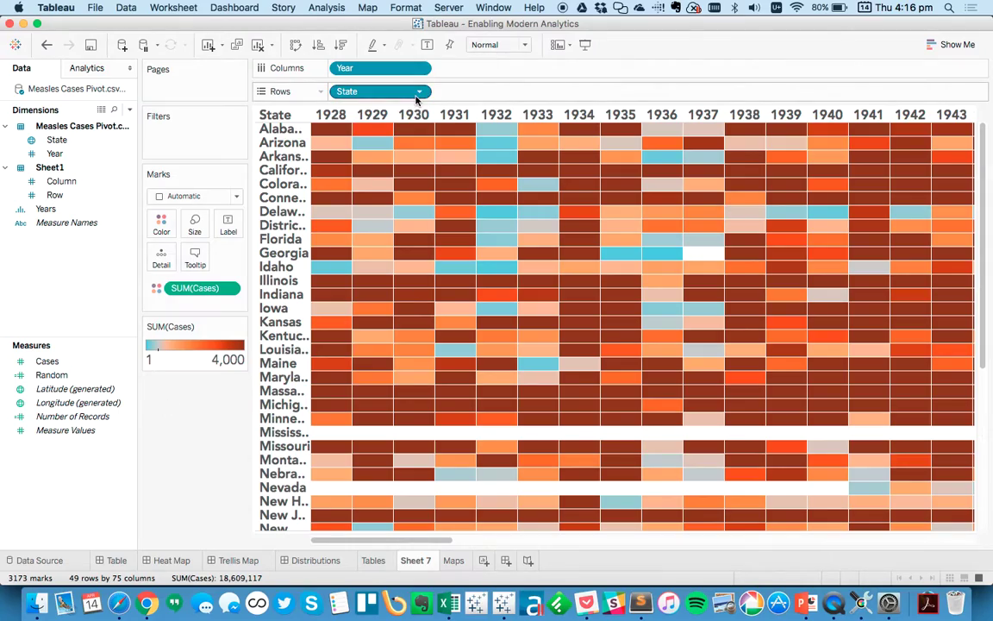
# - Fit the heat map to the entire view and review it in full-screen presentation
pyautogui.click(490, 45)
pyautogui.click(492, 90)
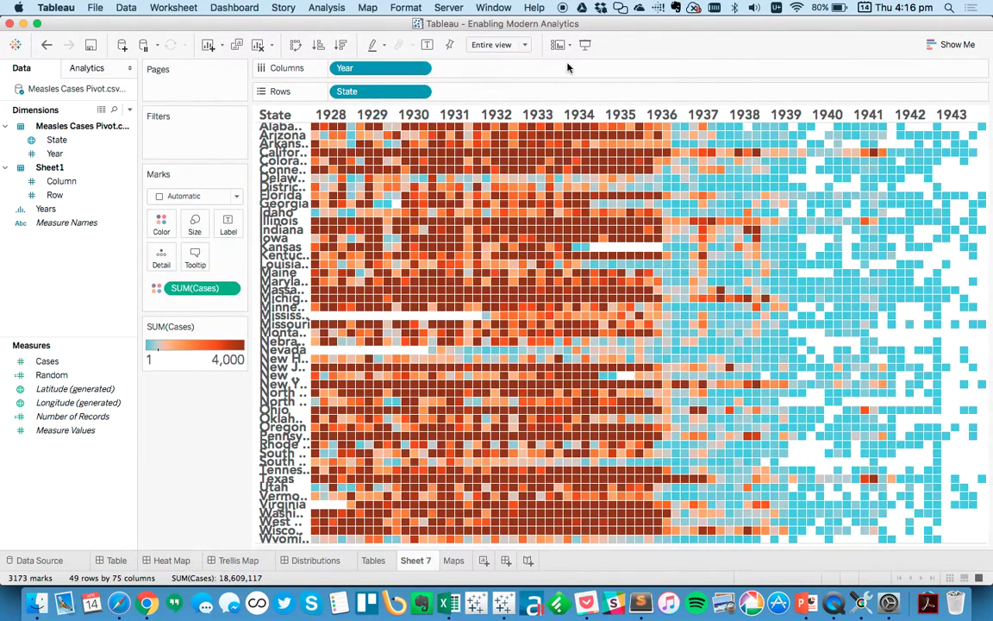
pyautogui.click(588, 45)
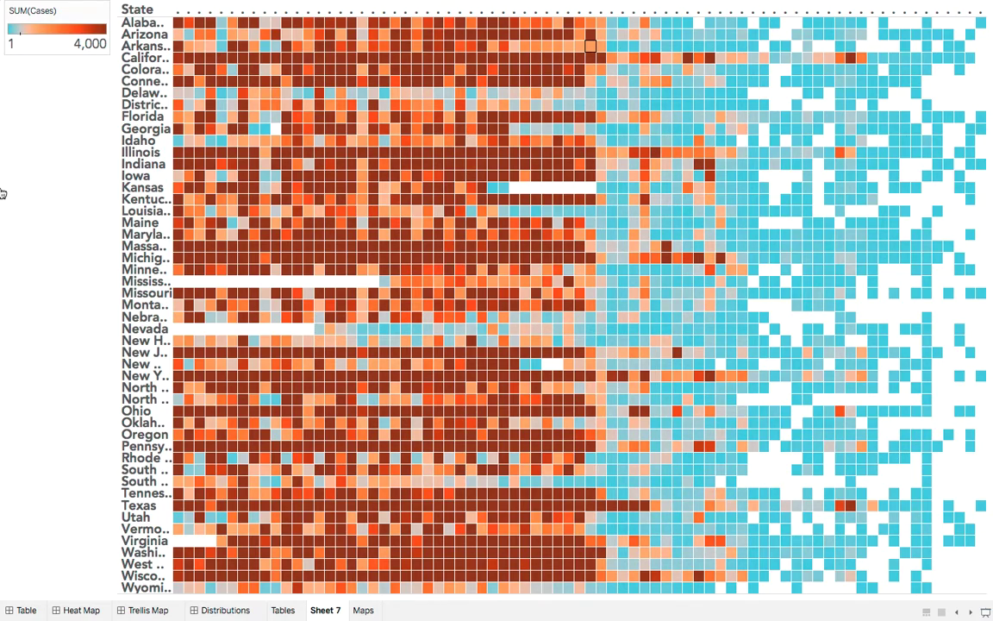
pyautogui.press('Escape')
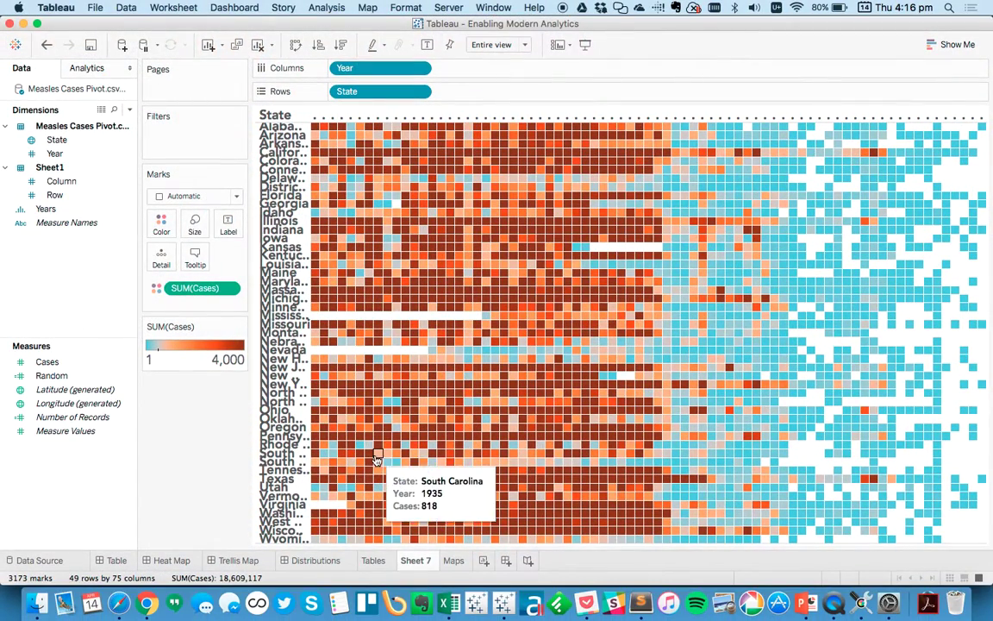
# - On the Maps worksheet, plot State as a map and color the states by SUM(Cases)
pyautogui.click(454, 561)
pyautogui.click(76, 140)
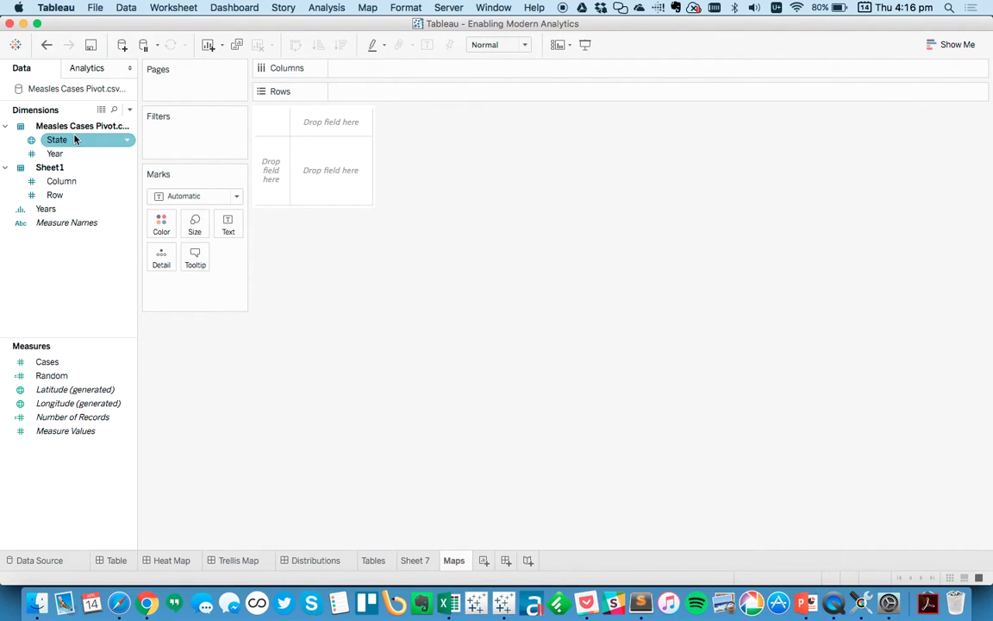
pyautogui.doubleClick(66, 140)
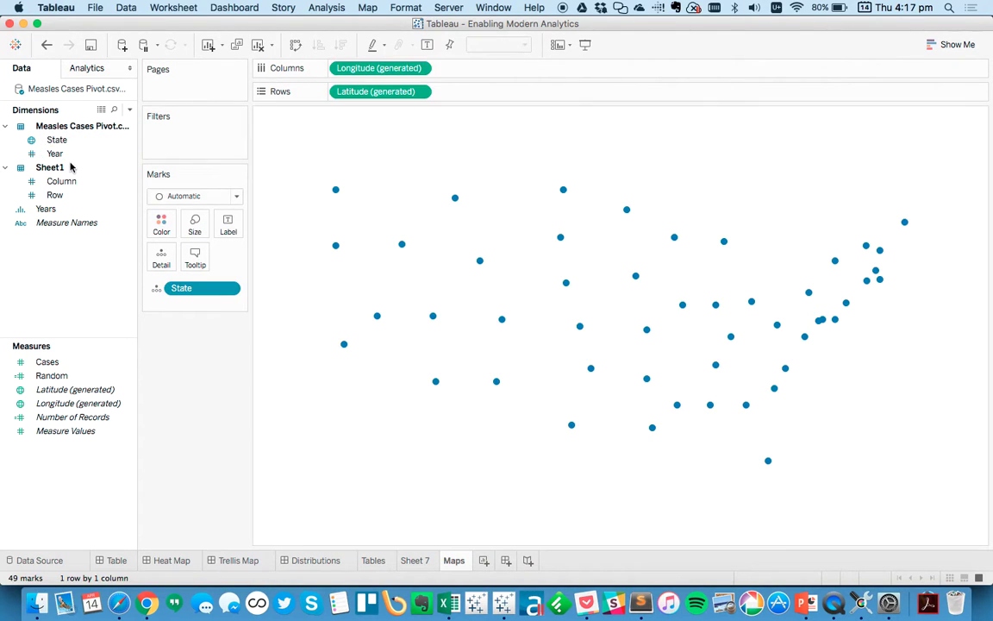
pyautogui.click(48, 377)
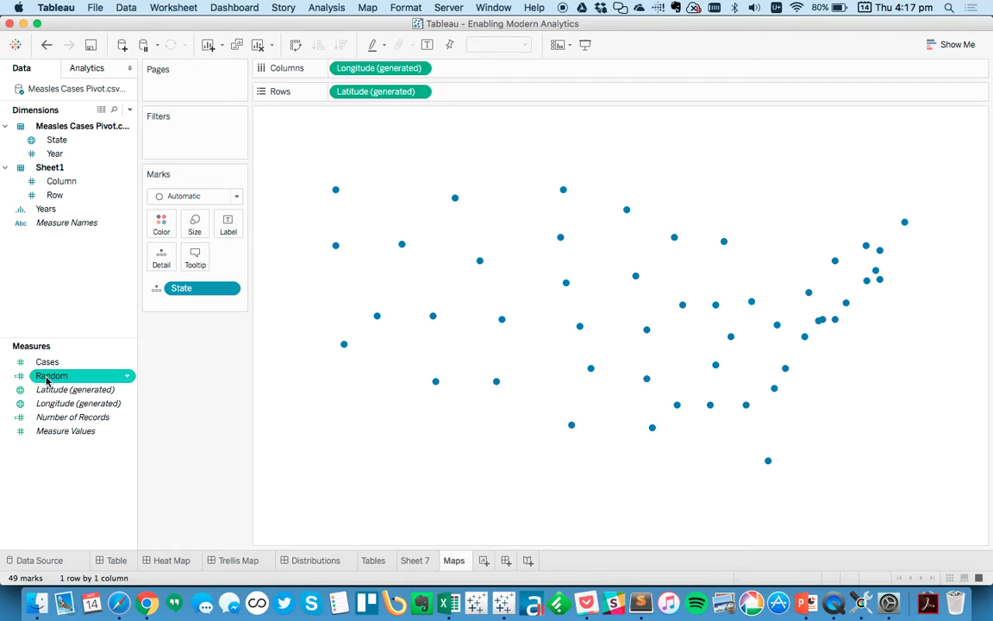
pyautogui.click(47, 362)
pyautogui.moveTo(47, 362); pyautogui.dragTo(156, 223)
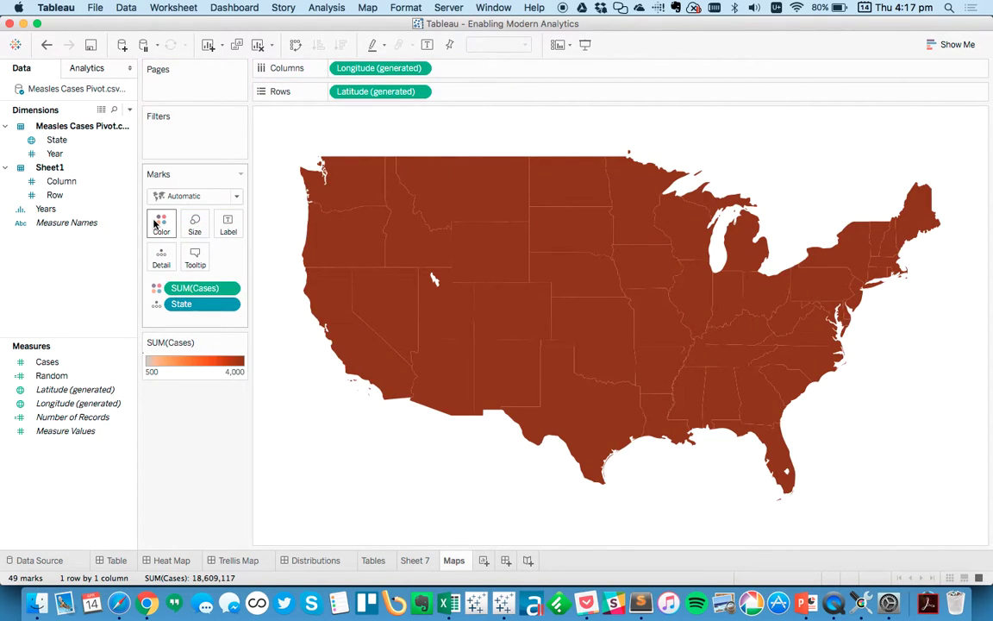
# - Split the map into a trellis by year, with Year as detail, Column across and Row down
pyautogui.moveTo(67, 153); pyautogui.dragTo(162, 257)
pyautogui.moveTo(61, 181); pyautogui.dragTo(350, 71)
pyautogui.click(60, 197)
pyautogui.moveTo(63, 196); pyautogui.dragTo(337, 91)
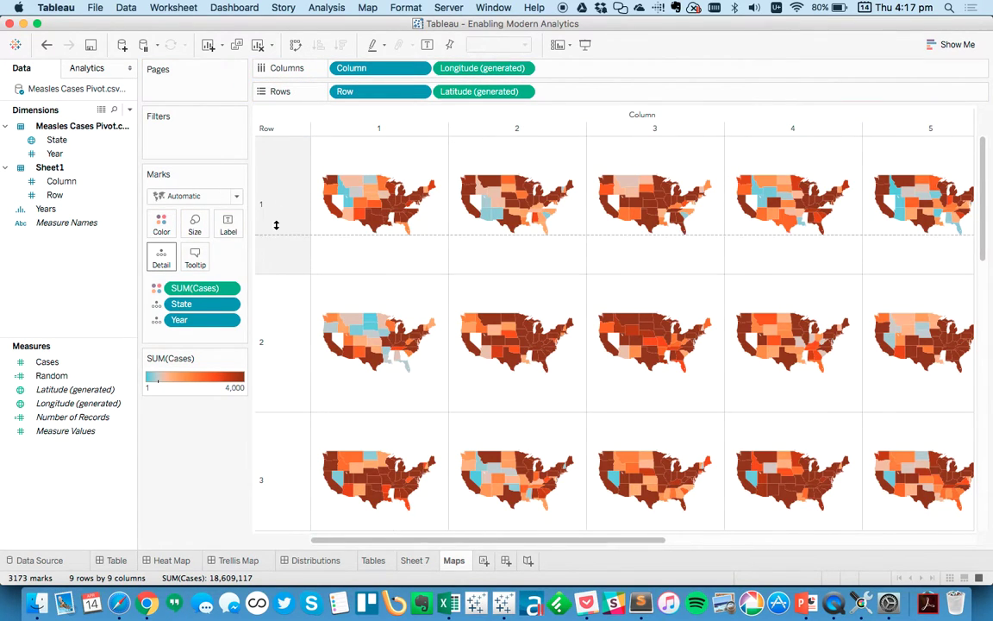
# - Shrink the height and width of the trellis map cells and hide the Column and Row headers
pyautogui.moveTo(308, 167); pyautogui.dragTo(308, 138)
pyautogui.moveTo(448, 128); pyautogui.dragTo(401, 127)
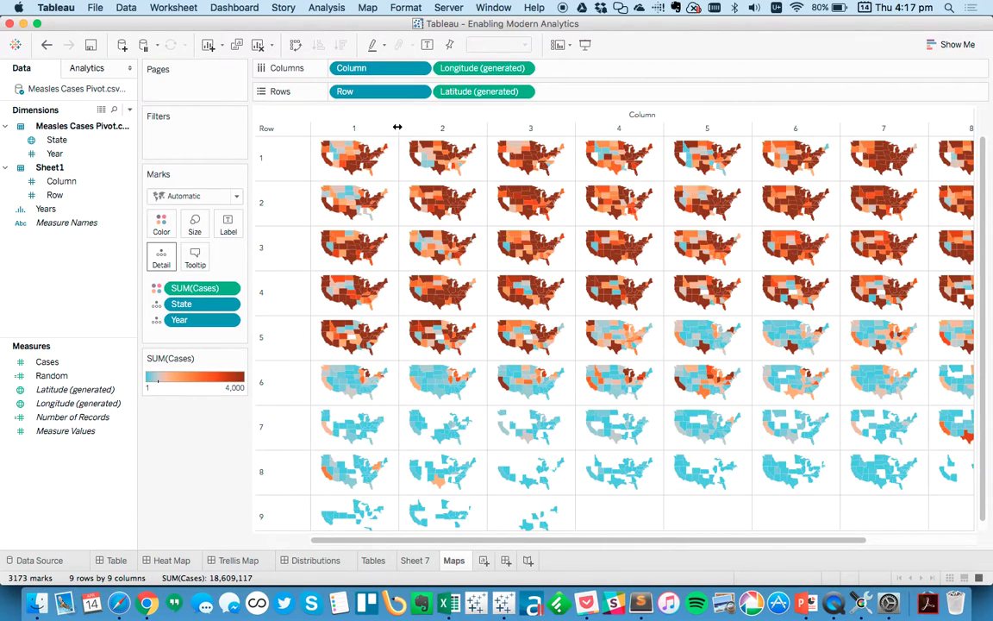
pyautogui.click(420, 69)
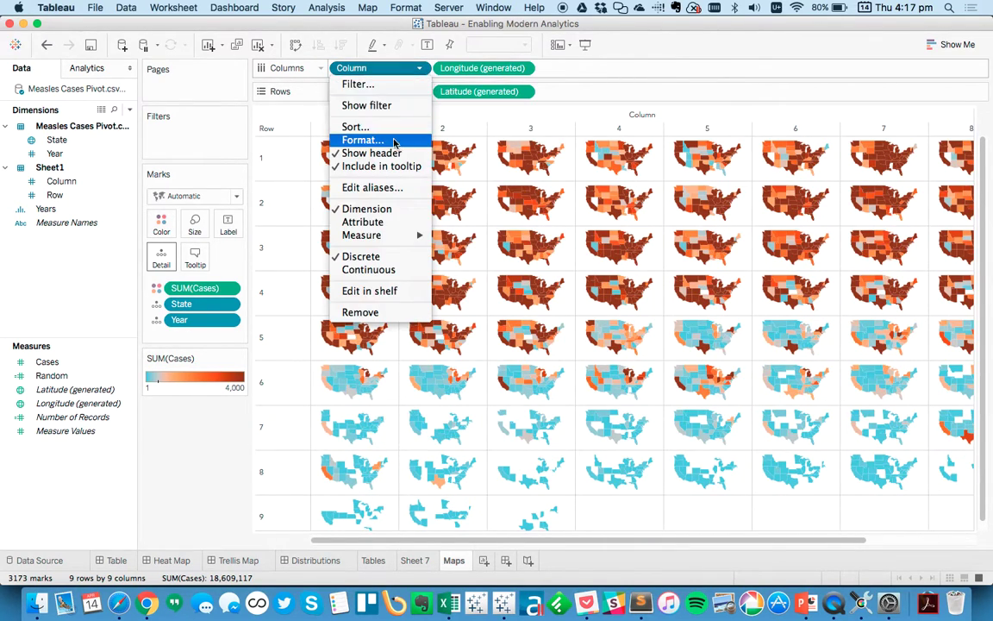
pyautogui.click(358, 153)
pyautogui.click(420, 92)
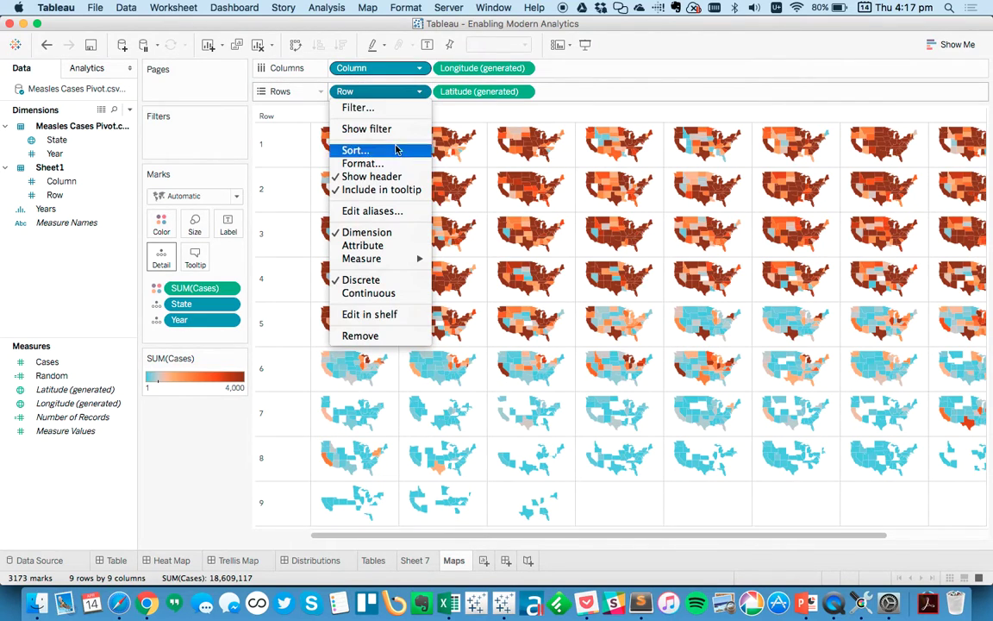
pyautogui.click(353, 174)
# - Hide the SUM(Cases) color legend and review the trellis maps in full-screen presentation
pyautogui.click(239, 358)
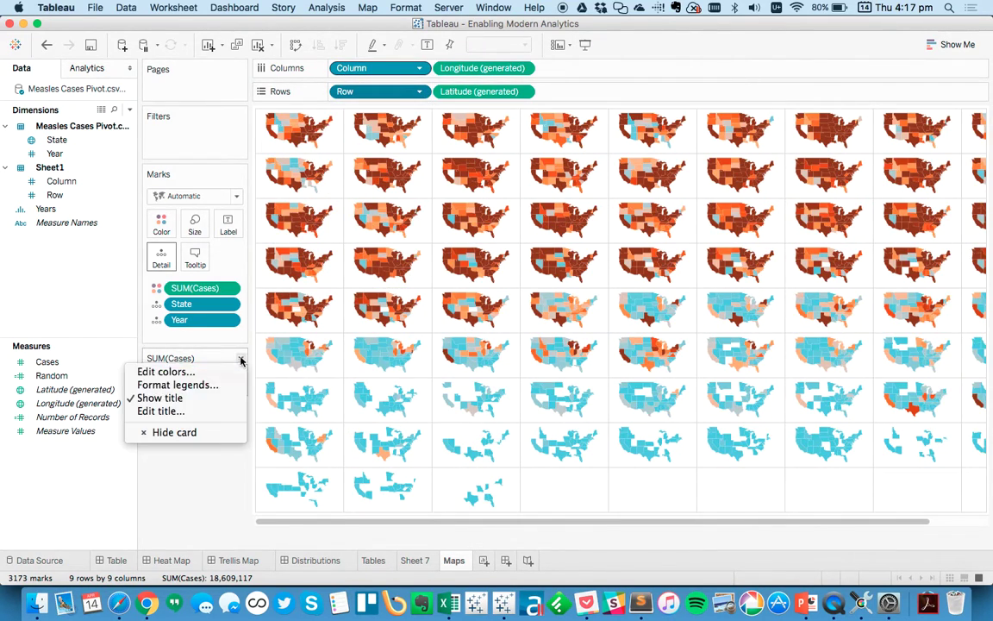
pyautogui.click(194, 432)
pyautogui.click(585, 44)
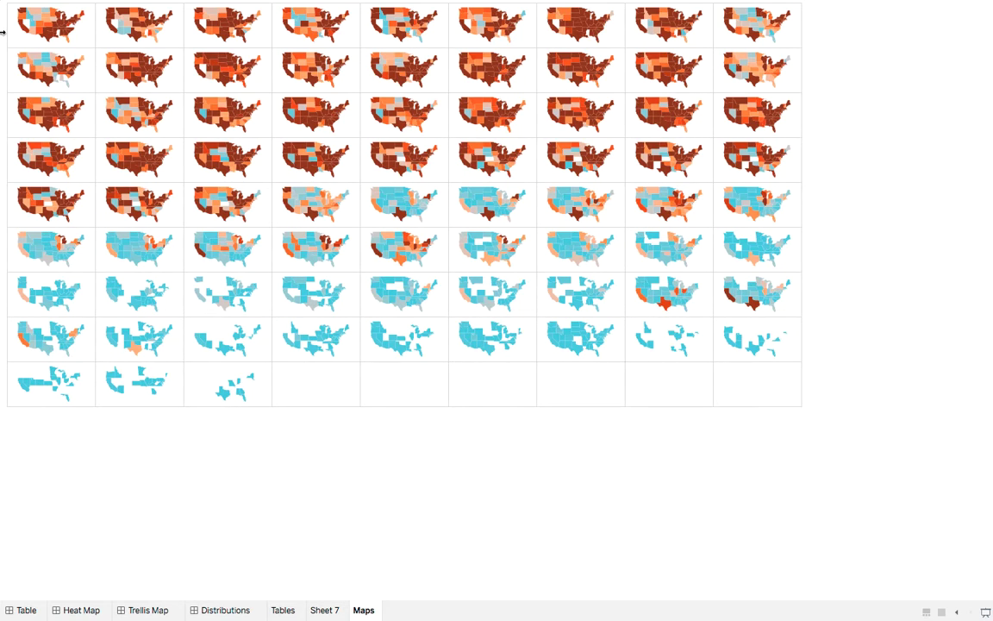
pyautogui.press('Escape')
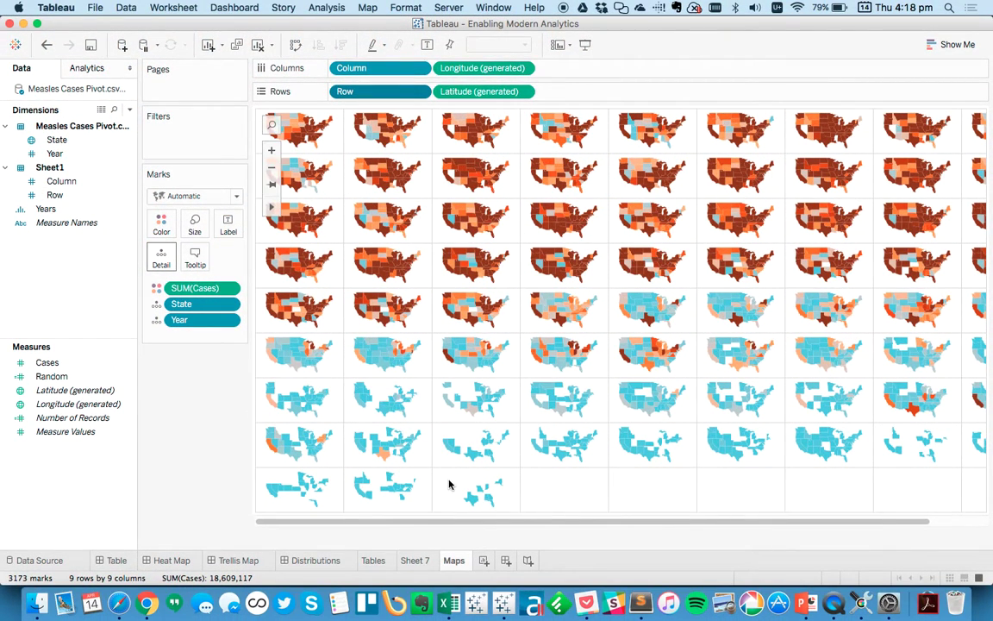
# - Create a new worksheet charting SUM(Cases) as rows against the Years groups as columns
pyautogui.click(484, 560)
pyautogui.click(53, 225)
pyautogui.moveTo(53, 210); pyautogui.dragTo(371, 74)
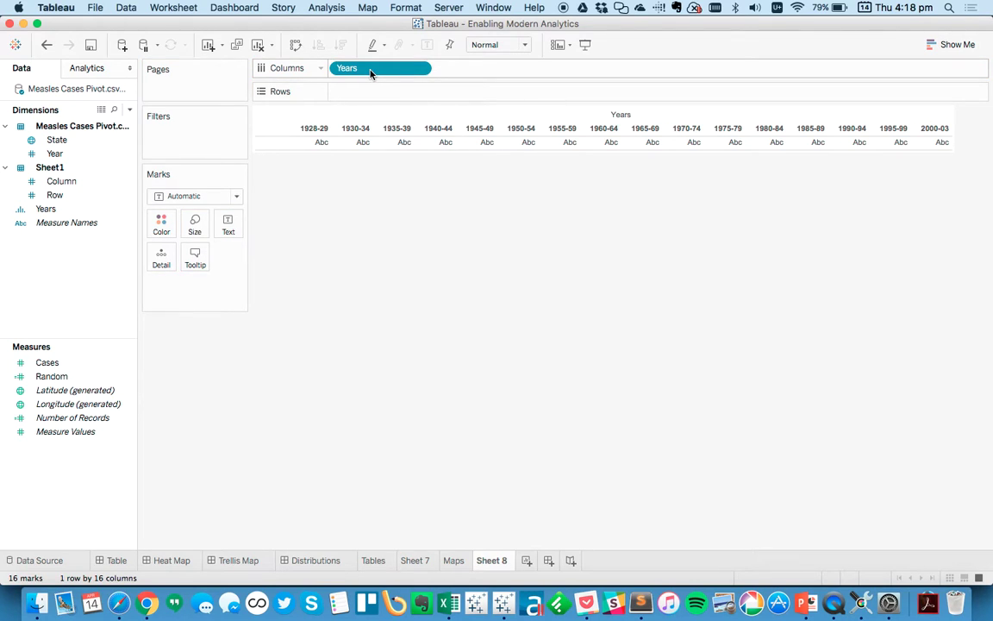
pyautogui.moveTo(48, 362); pyautogui.dragTo(400, 95)
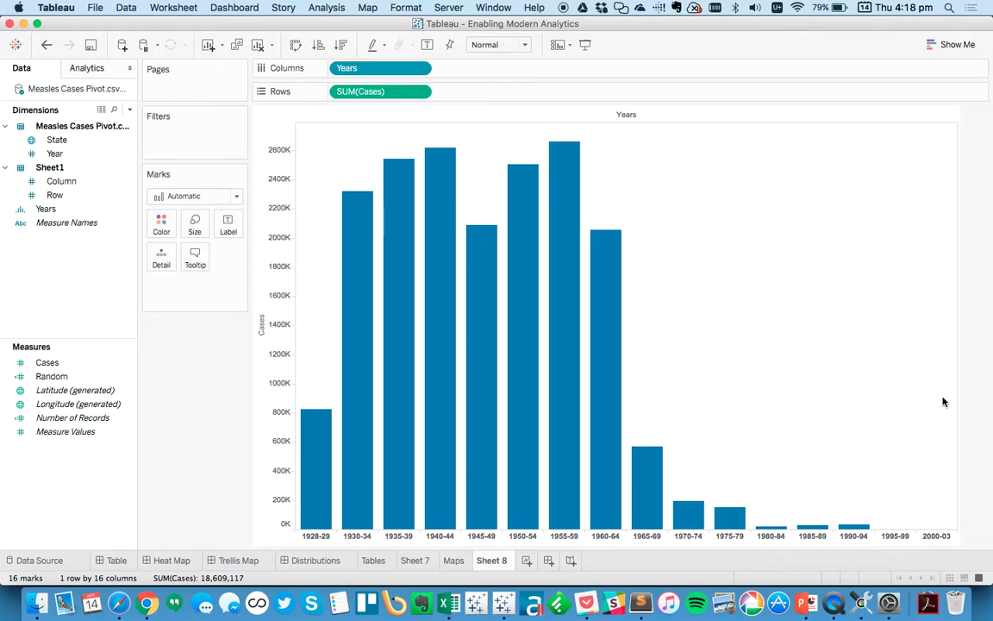
# - Break the bars down by State and Year as detail and change the mark type to Circle
pyautogui.click(57, 140)
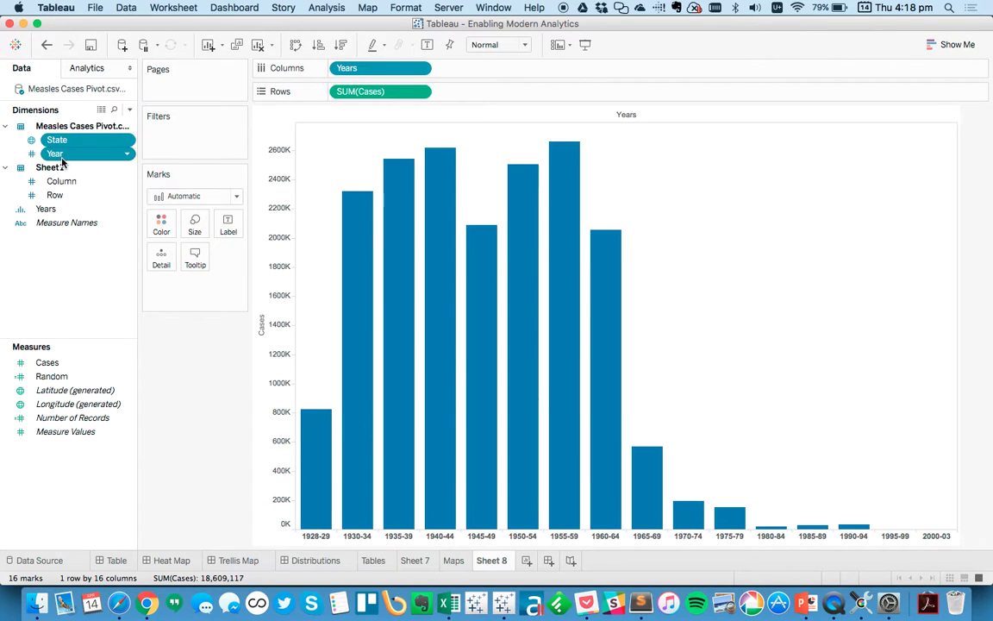
pyautogui.moveTo(60, 138); pyautogui.dragTo(161, 256)
pyautogui.click(168, 197)
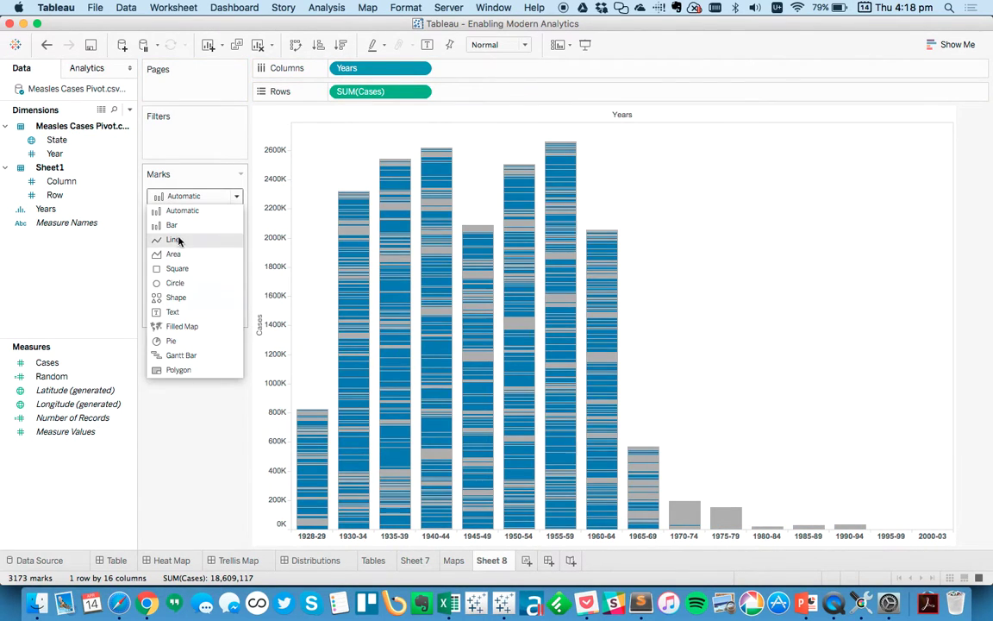
pyautogui.click(182, 283)
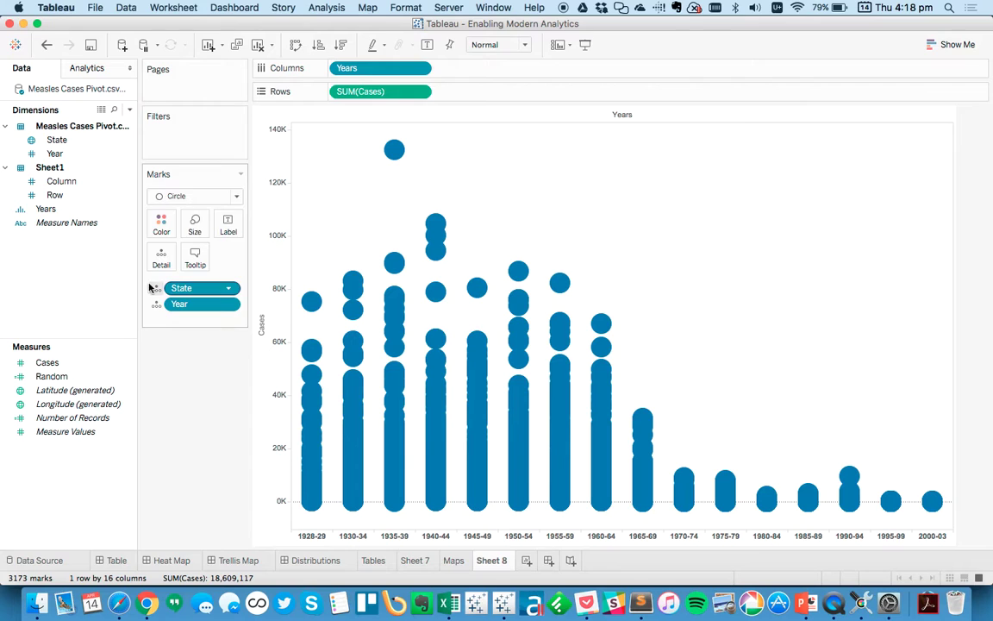
# - Spread the circles horizontally by adding Random to the columns after Years, and fit the chart to the entire view
pyautogui.click(57, 364)
pyautogui.click(61, 379)
pyautogui.moveTo(61, 382); pyautogui.dragTo(452, 72)
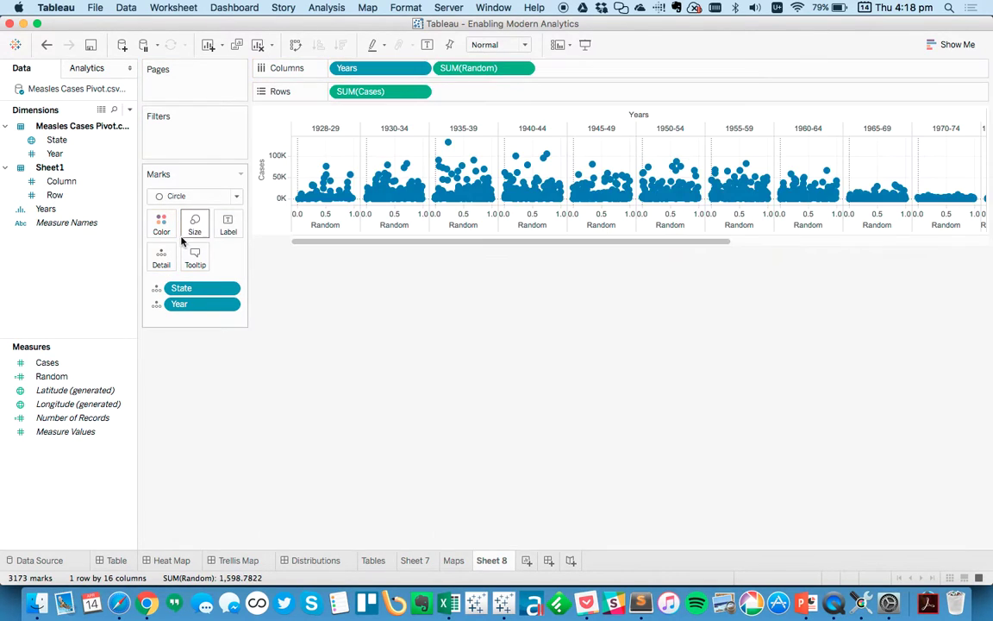
pyautogui.click(194, 224)
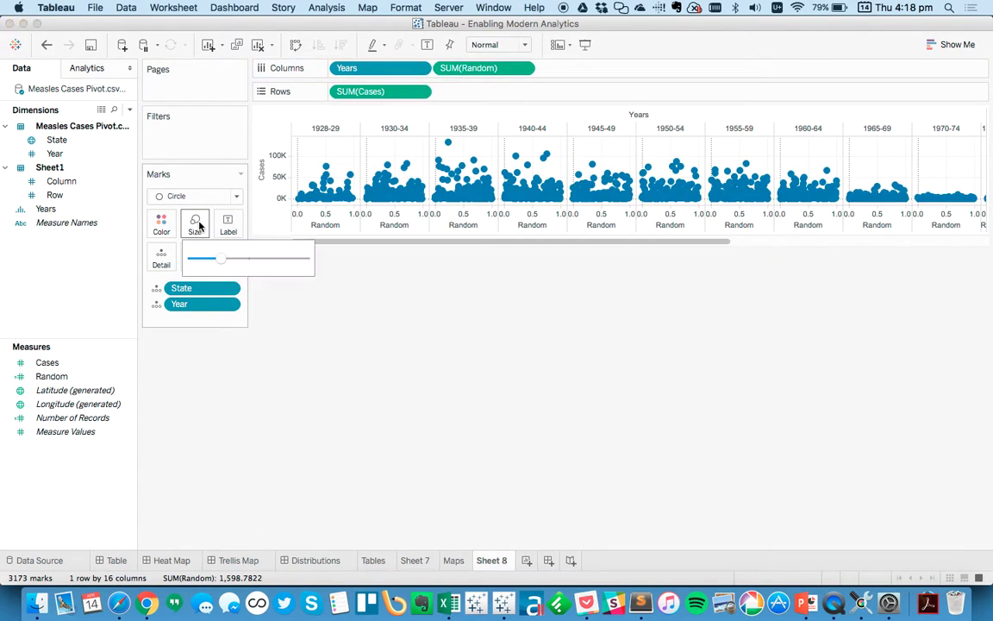
pyautogui.click(492, 44)
pyautogui.click(446, 87)
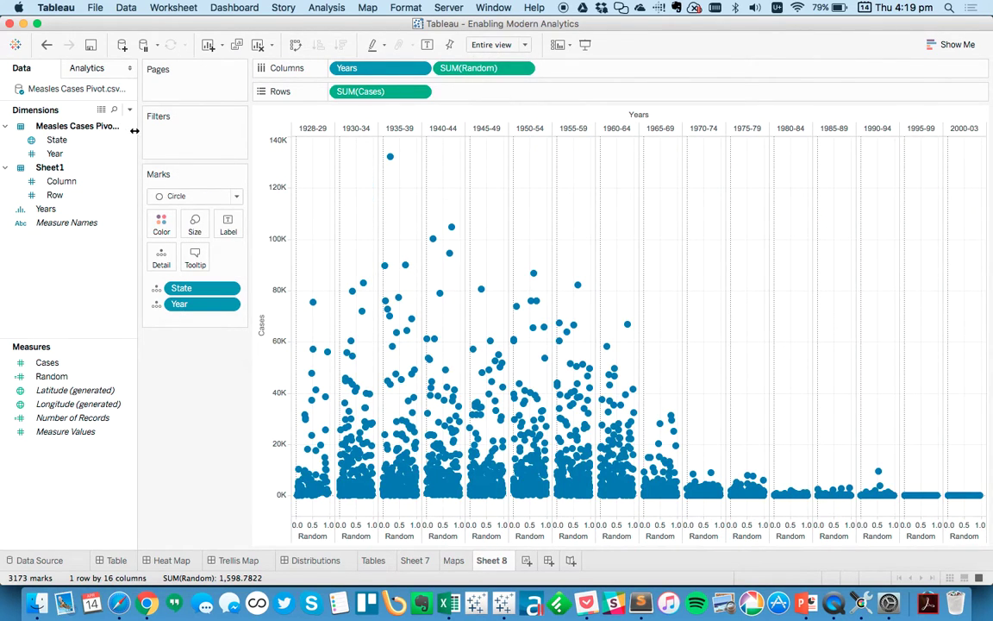
# - Add a box plot to each Years group's circles and inspect the highest 1935-39 mark in full-screen presentation
pyautogui.click(85, 67)
pyautogui.moveTo(52, 159)
pyautogui.mouseDown()
pyautogui.moveTo(57, 149)
pyautogui.moveTo(246, 186)
pyautogui.moveTo(377, 177)
pyautogui.moveTo(388, 193)
pyautogui.moveTo(379, 197)
pyautogui.mouseUp()
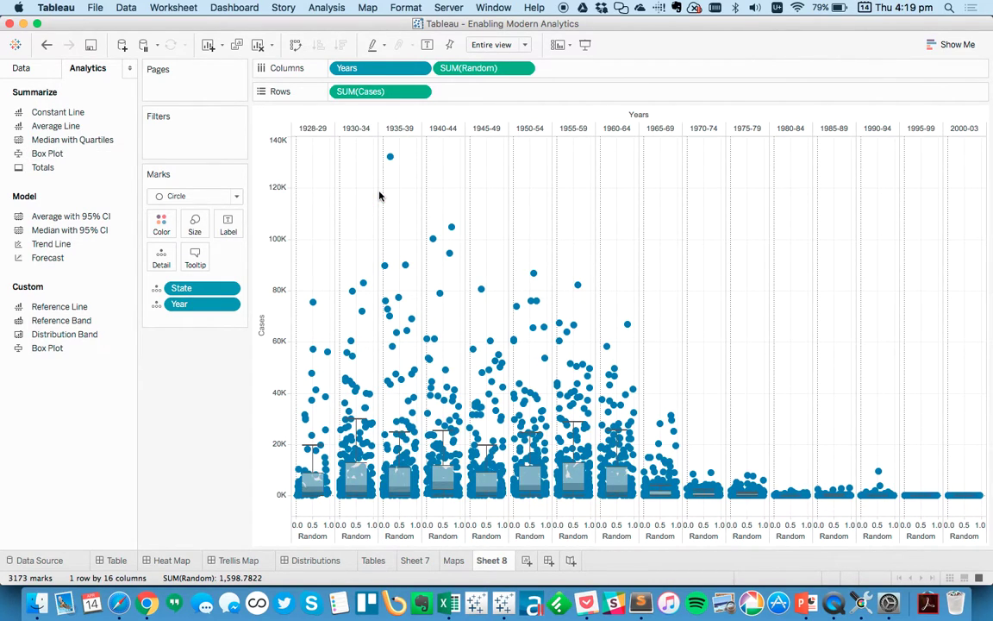
pyautogui.click(584, 44)
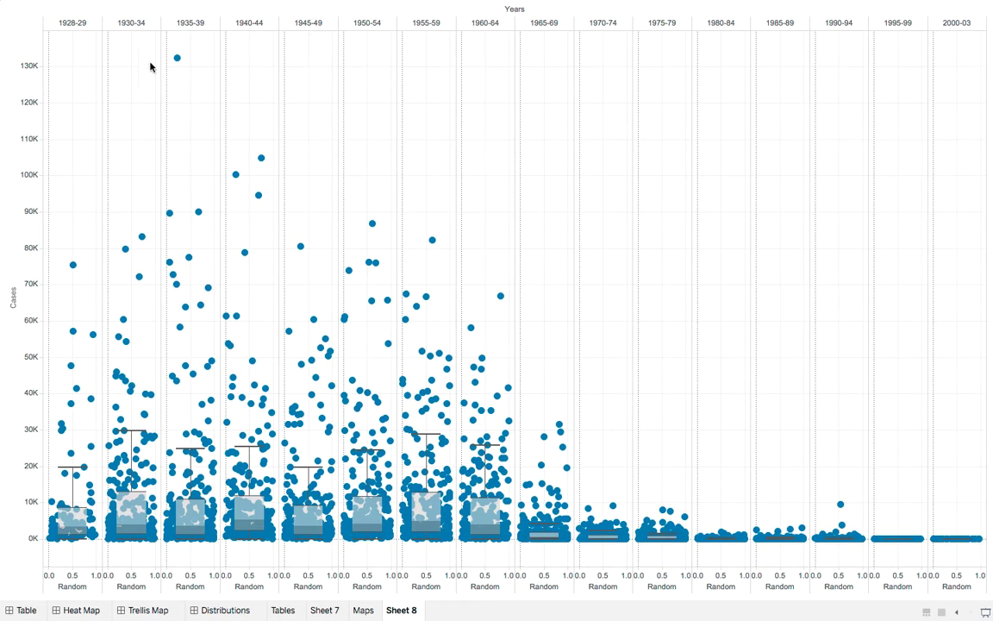
pyautogui.moveTo(178, 64)
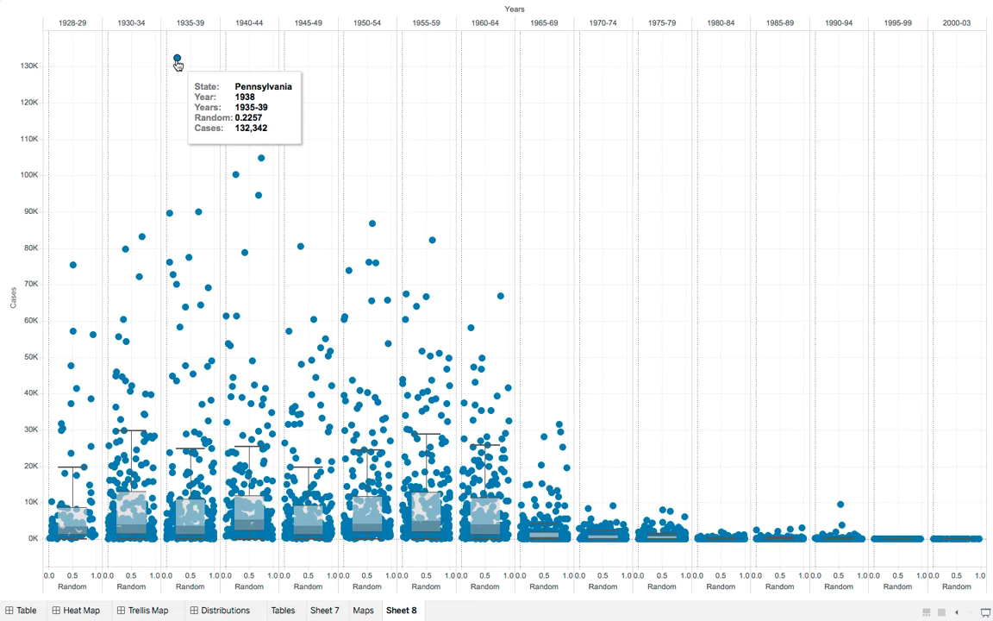
# - Switch to the Enabling Modern Analytics deck in PowerPoint and play its full-screen slide show from slide 8 onward, without presenter view
pyautogui.press('super+Tab')
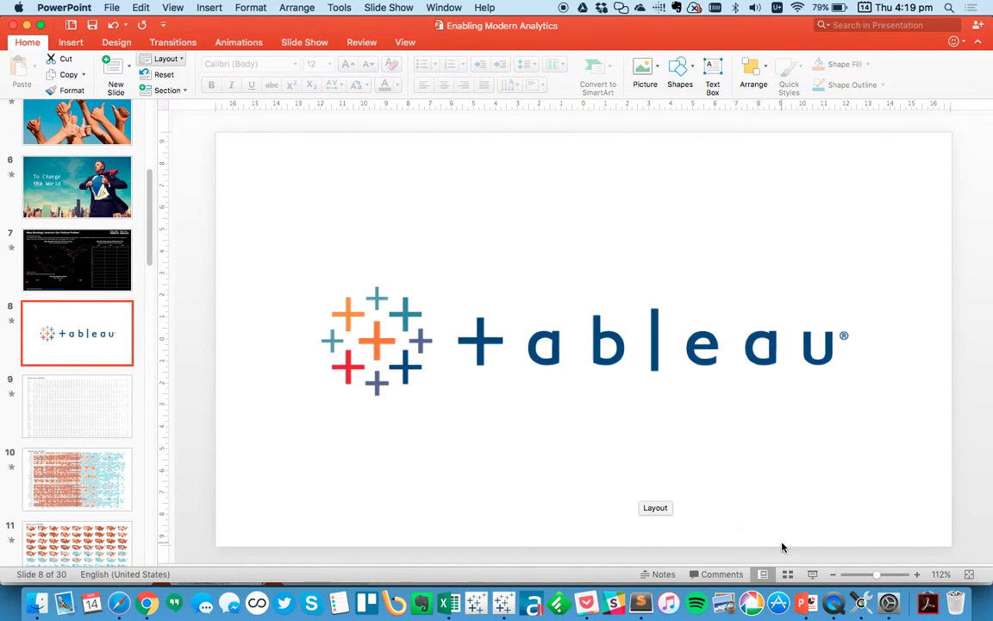
pyautogui.click(811, 575)
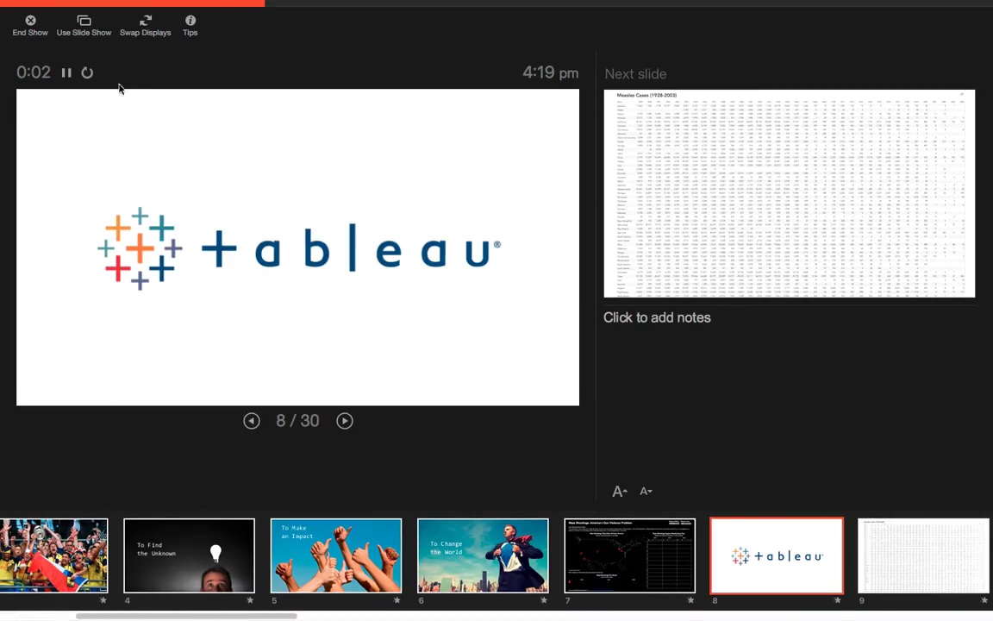
pyautogui.click(93, 35)
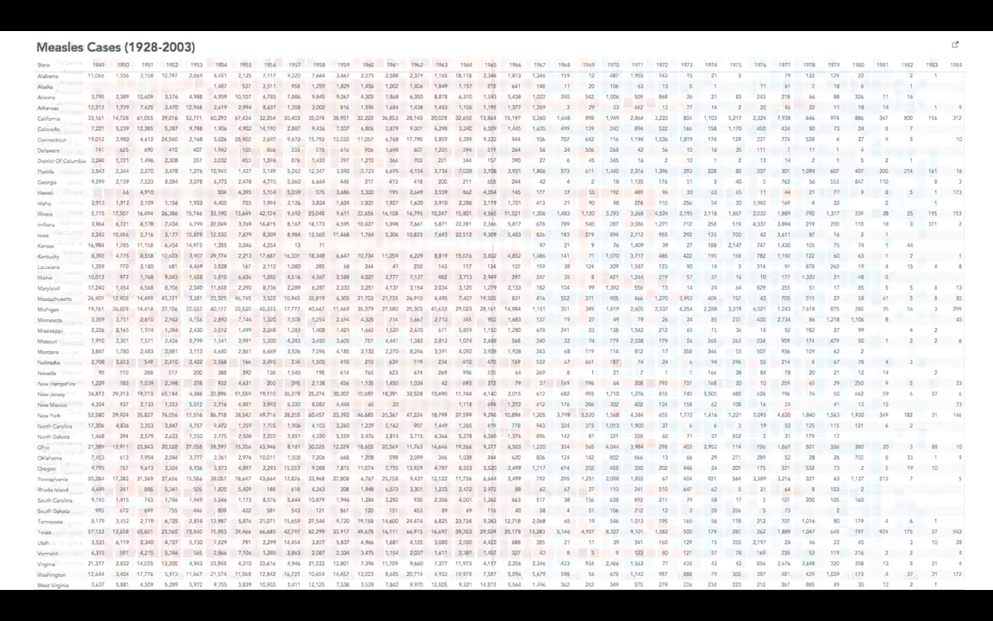
pyautogui.press('Right')
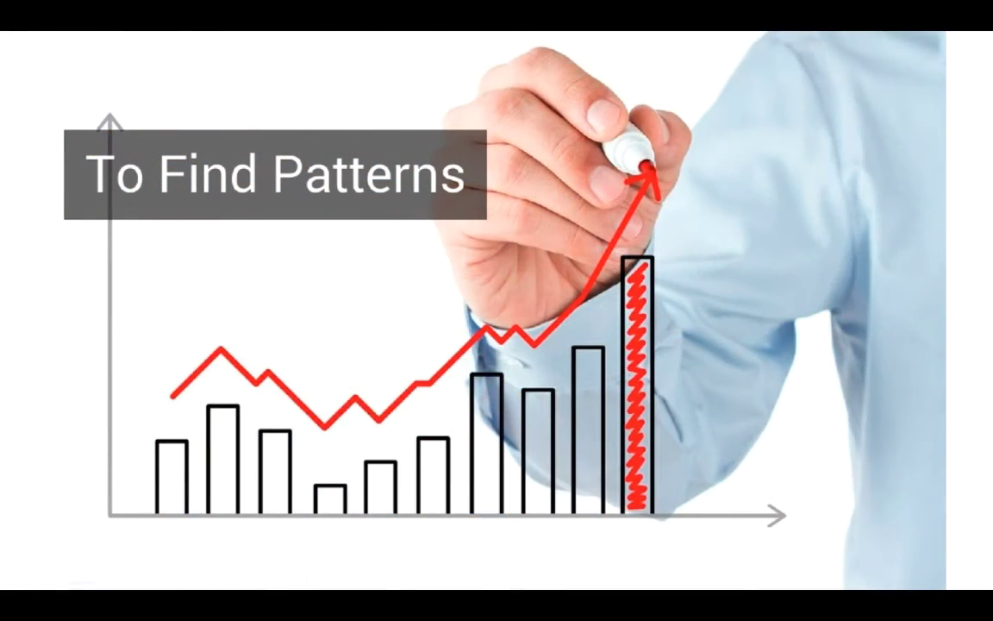